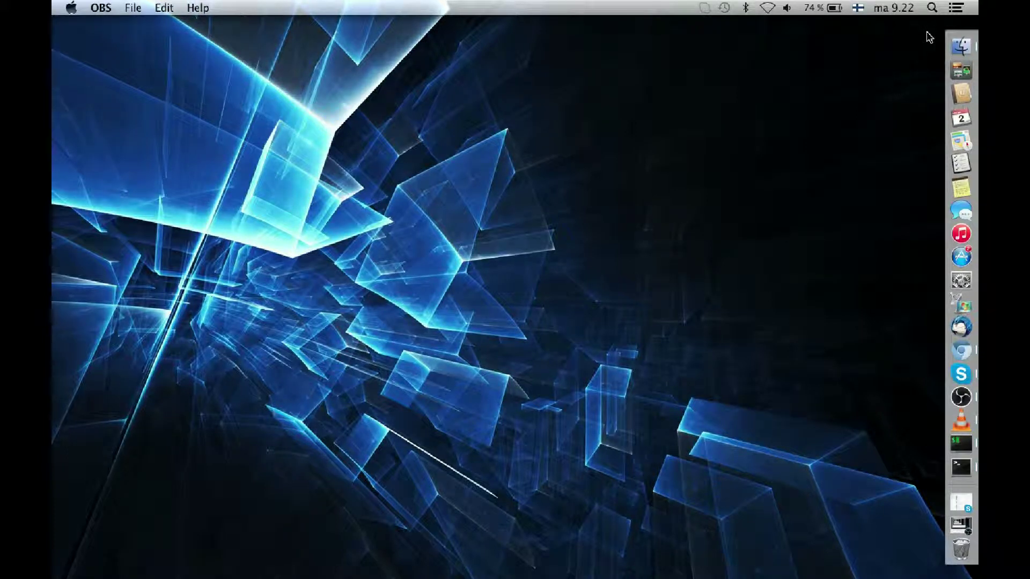
Step: Open Spotlight search from the menu bar to look for Terminal
left_click(931, 8)
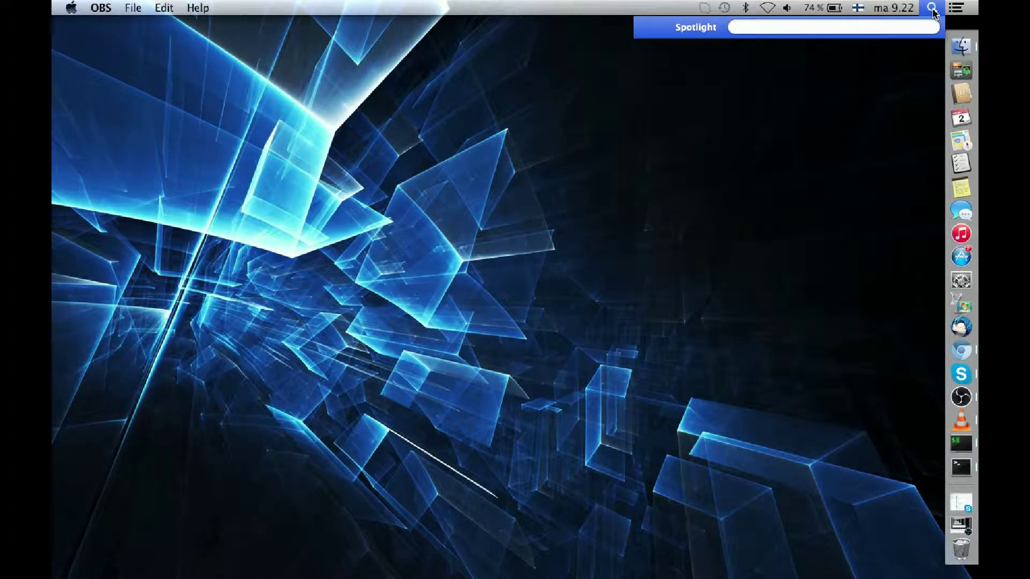
type("terminal")
Step: Launch Terminal and run sudo nvram SystemAudioVolume=%80, authorizing with the admin password
key("Return")
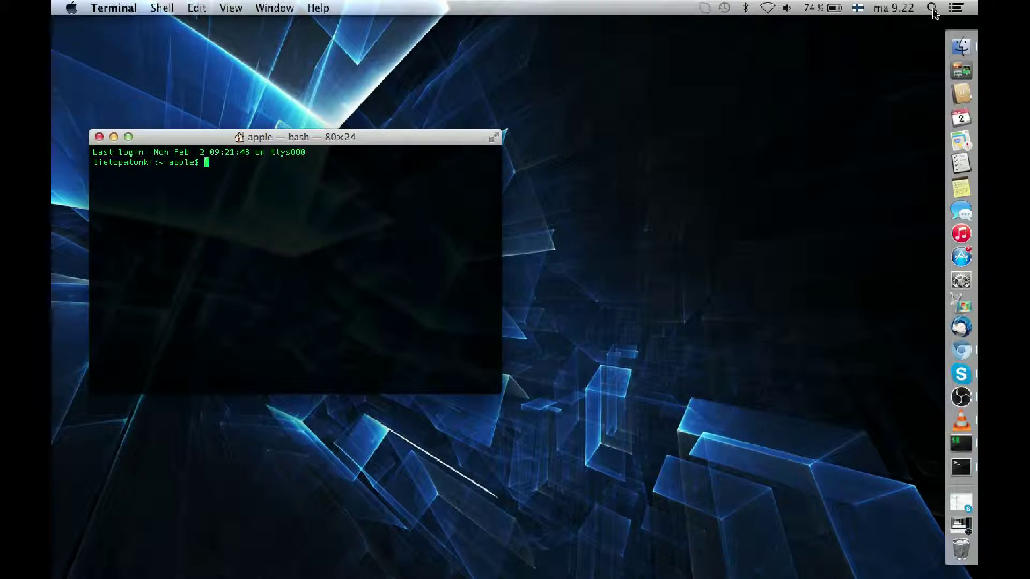
type("su")
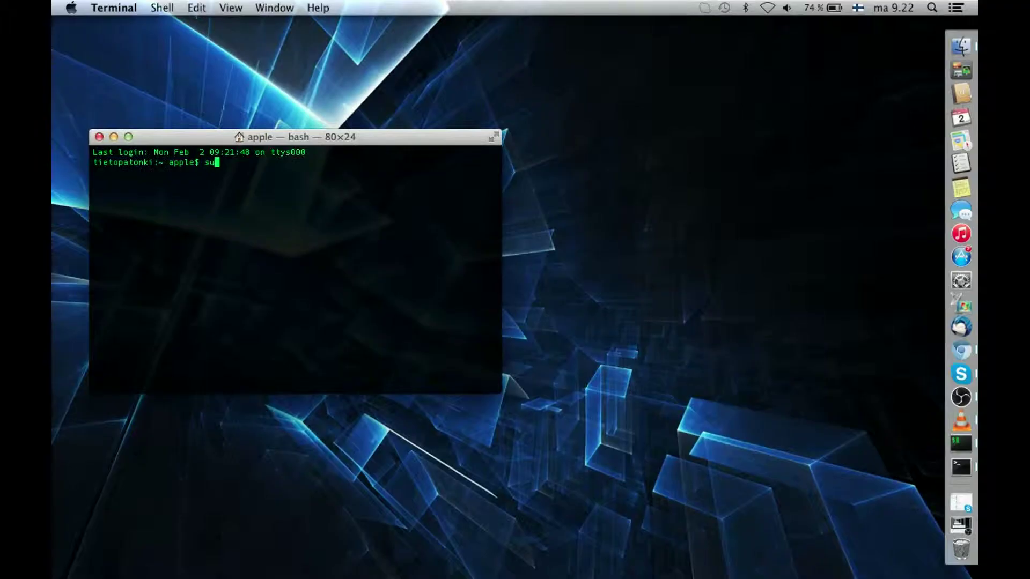
type("do nv")
type("ram Syste")
type("mAudioVol")
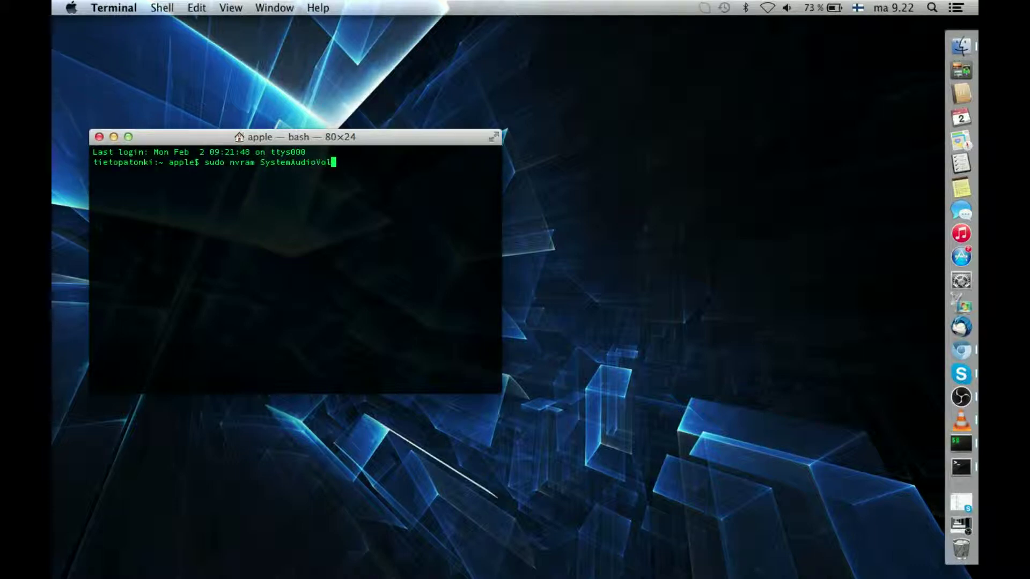
type("ume")
type("=")
type("%")
type("80")
key("Return")
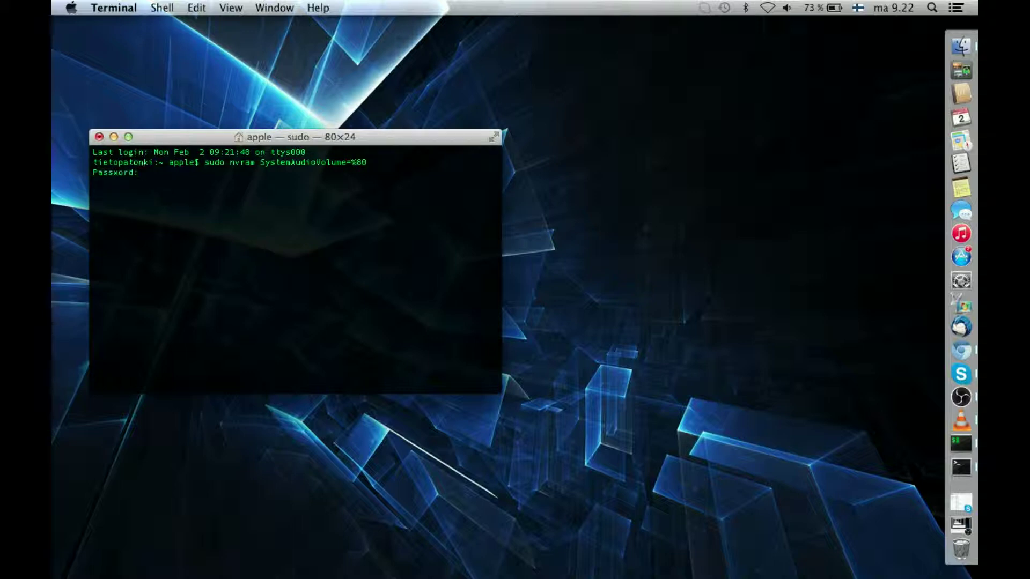
key("Return")
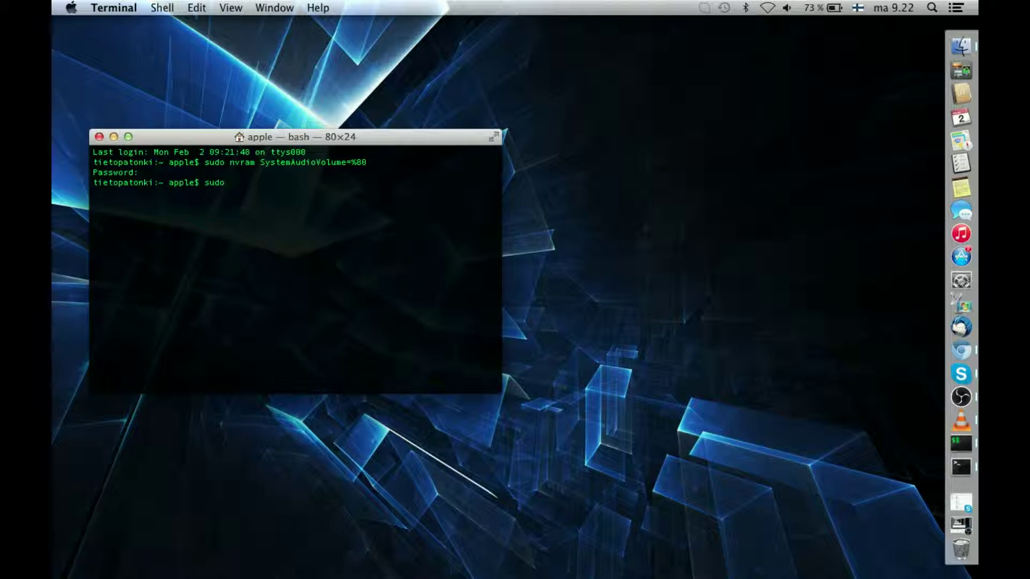
type("-")
Step: Begin typing sudo nvram -d SystemAudioVolume, removing a stray hyphen
key("BackSpace")
type("nvram ")
type("-d ")
type("System")
type("Audi")
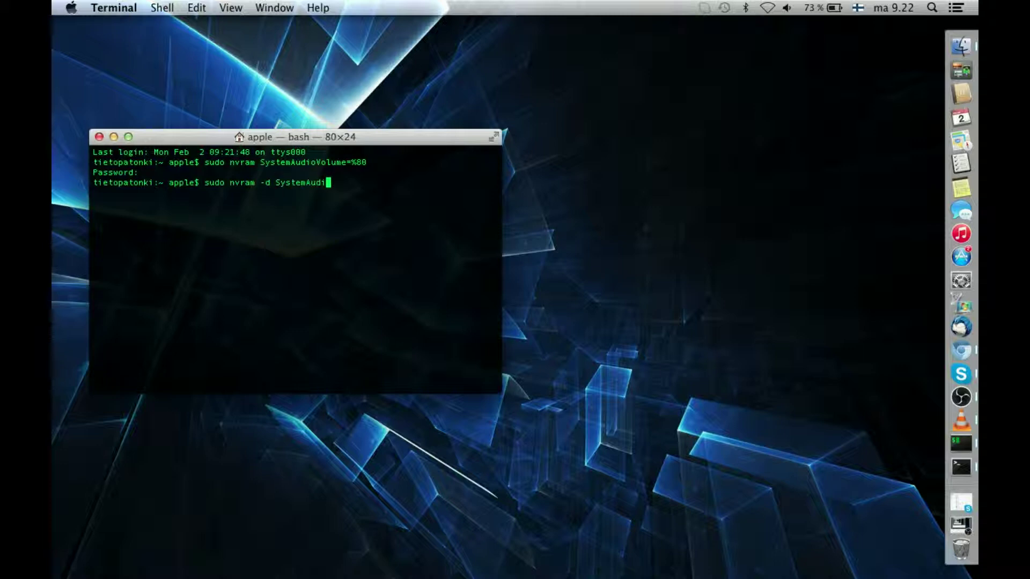
type("oVolume")
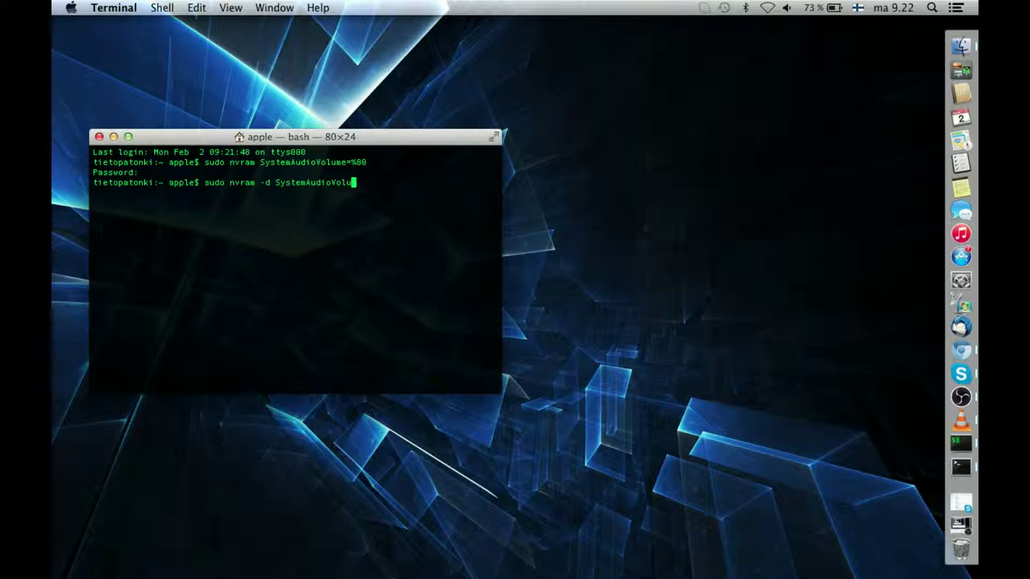